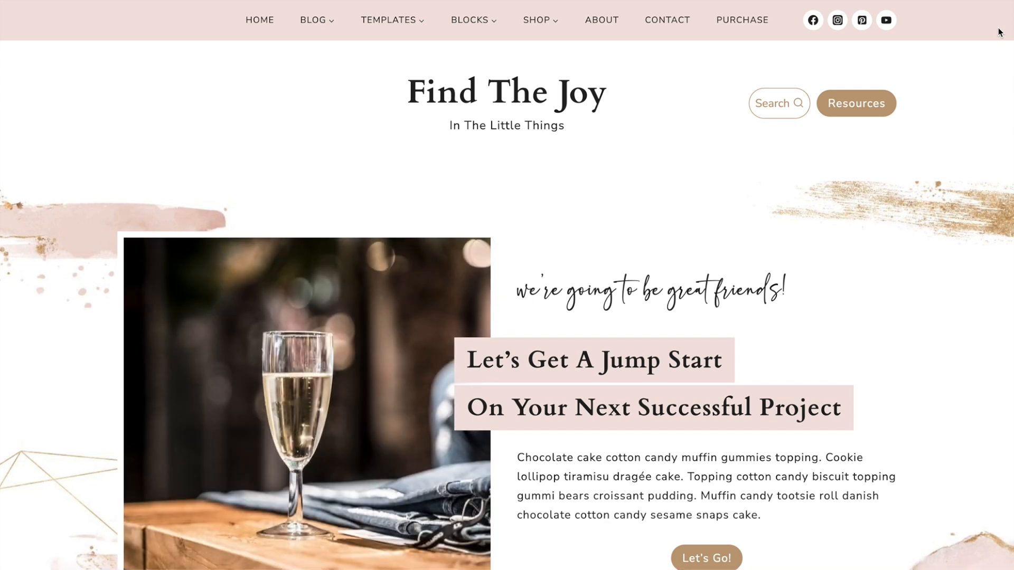
Open the site's WordPress dashboard and add a new page from the pages list
{"action": "scroll", "coordinate": [993, 221], "scroll_direction": "down", "scroll_amount": 1}
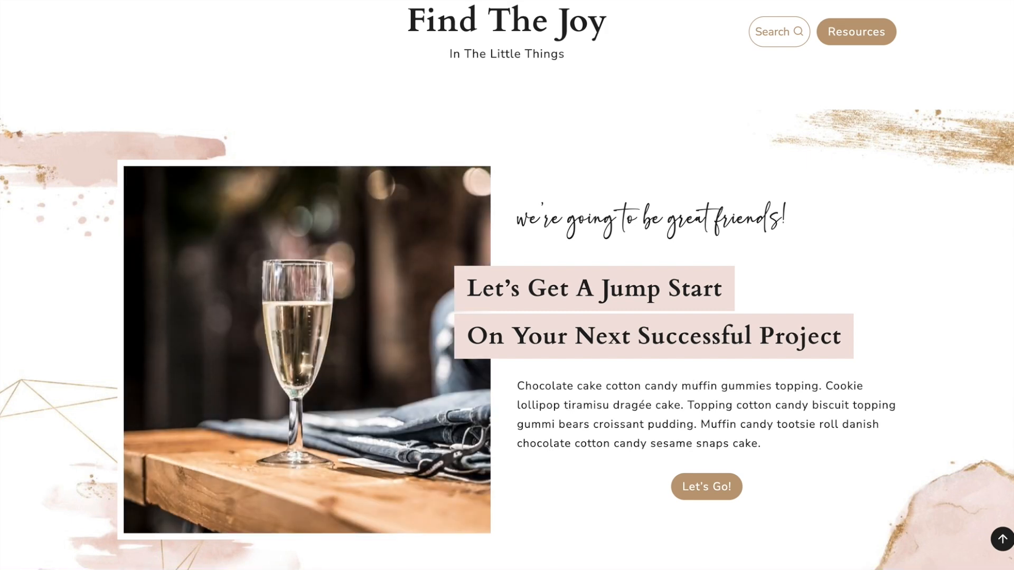
{"action": "mouse_move", "coordinate": [48, 11]}
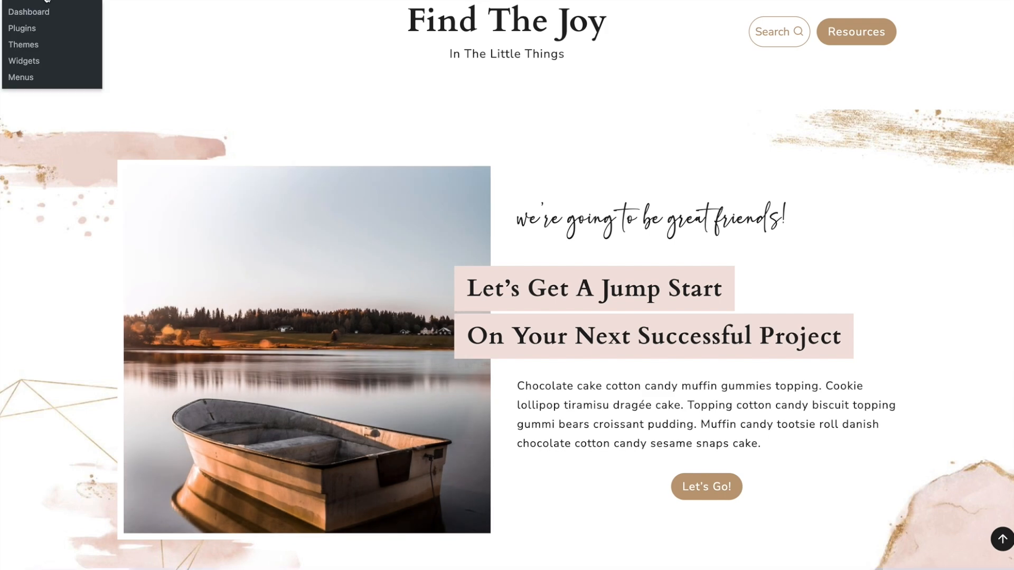
{"action": "scroll", "coordinate": [204, 113], "scroll_direction": "up", "scroll_amount": 2}
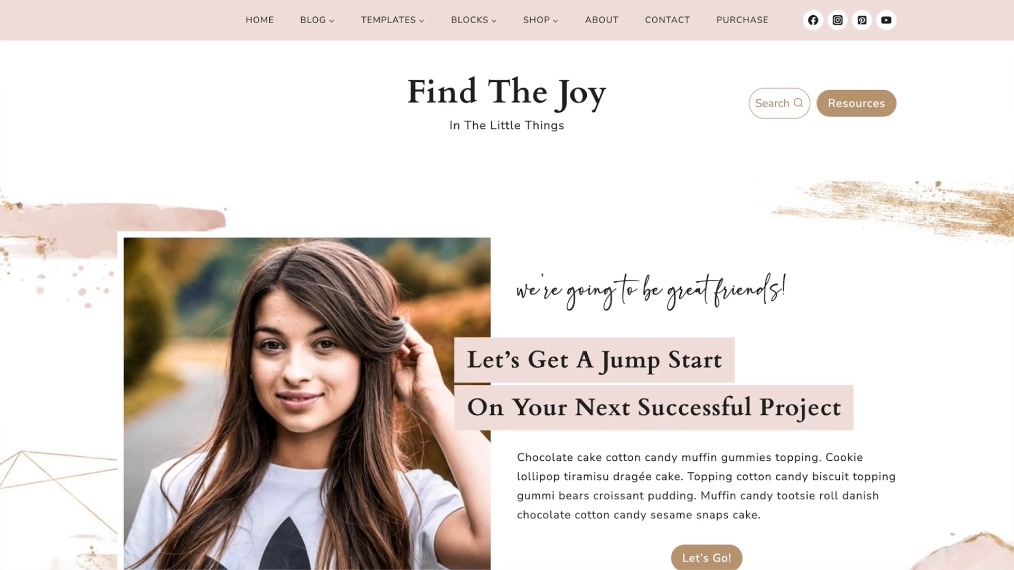
{"action": "left_click", "coordinate": [36, 14]}
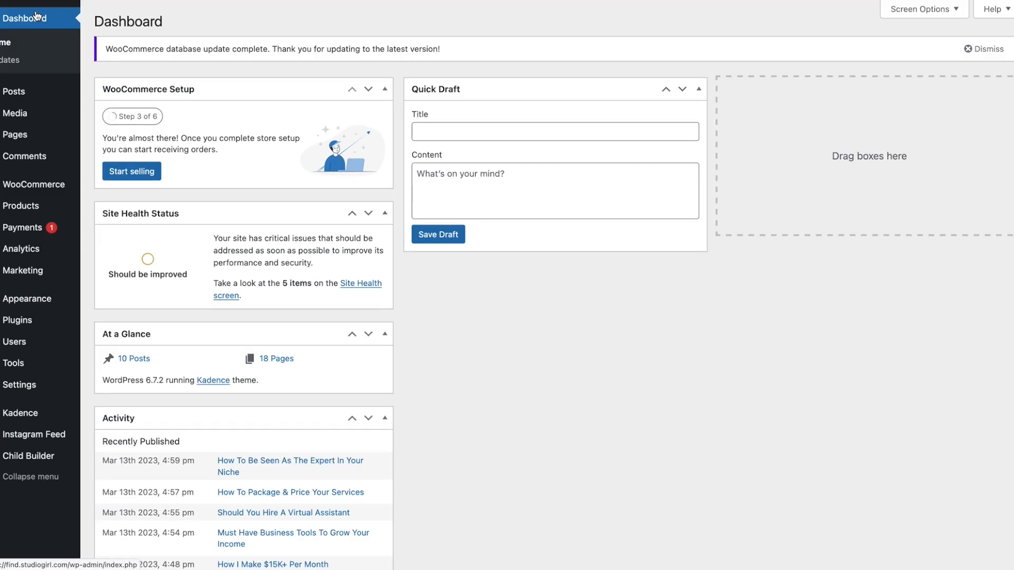
{"action": "mouse_move", "coordinate": [16, 139]}
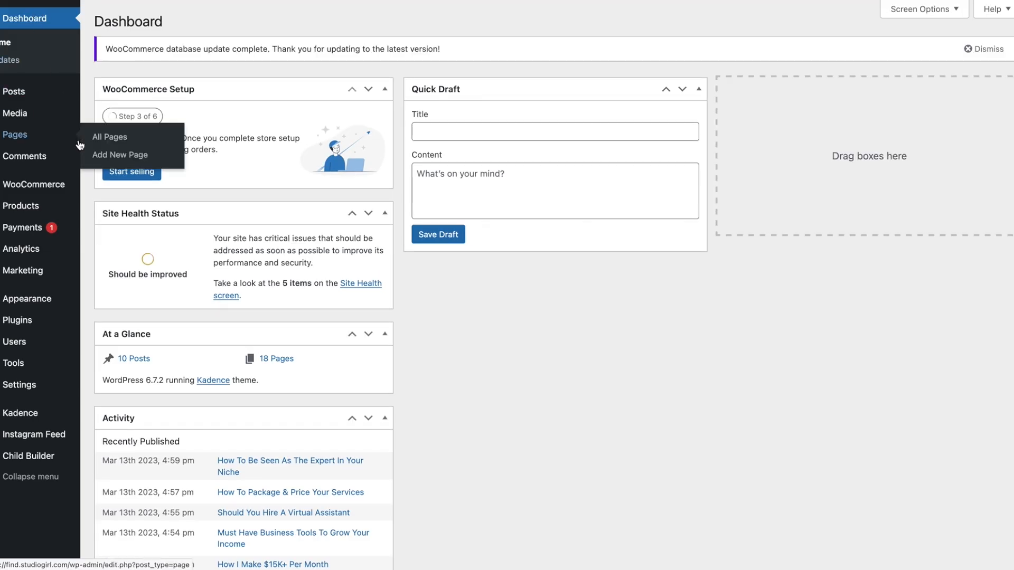
{"action": "left_click", "coordinate": [15, 138]}
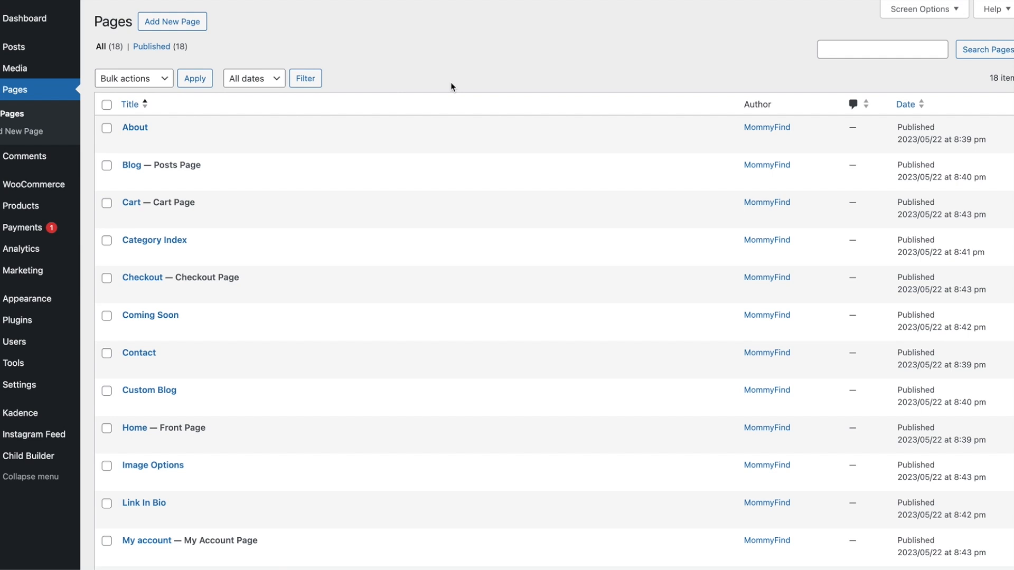
{"action": "left_click", "coordinate": [184, 30]}
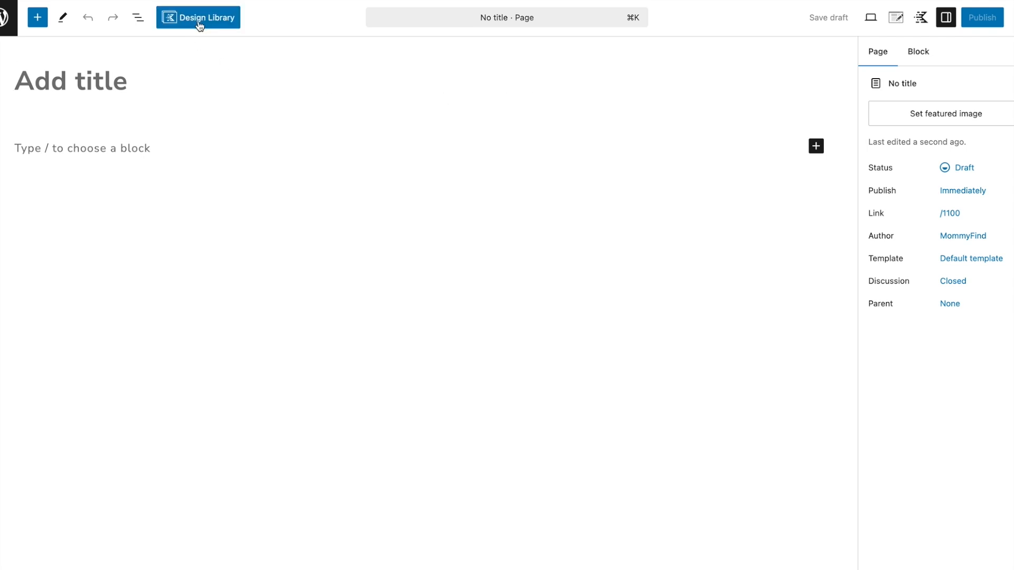
Insert the A Peek Inside pattern from the About category of the Studio Mom collection in the Design Library
{"action": "left_click", "coordinate": [84, 146]}
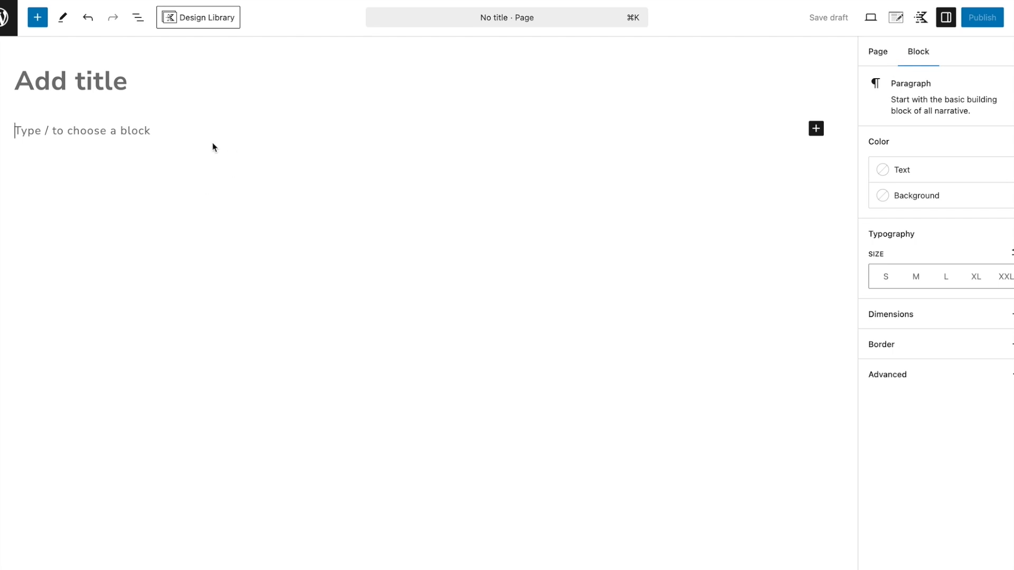
{"action": "left_click", "coordinate": [209, 24]}
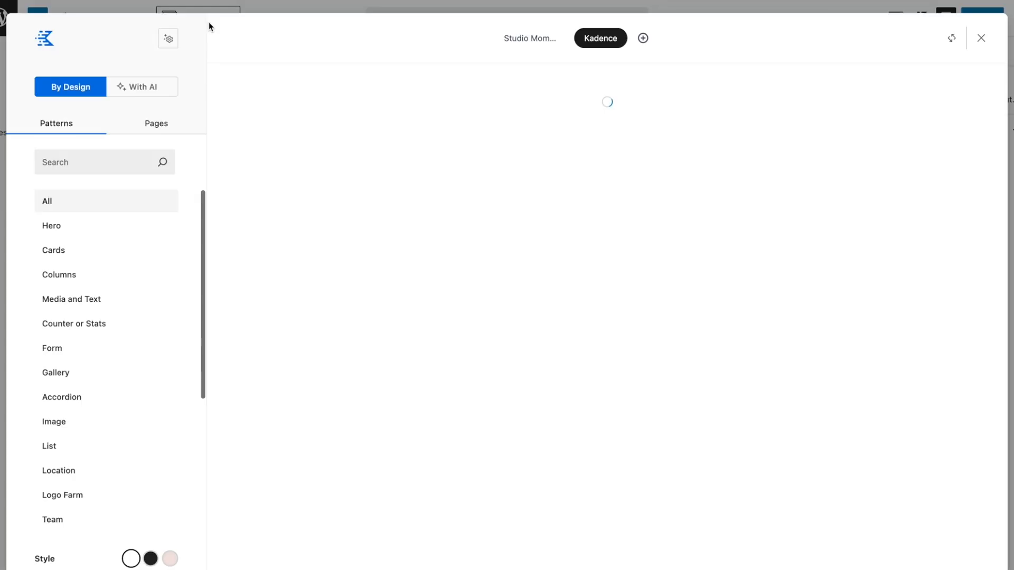
{"action": "left_click", "coordinate": [533, 40]}
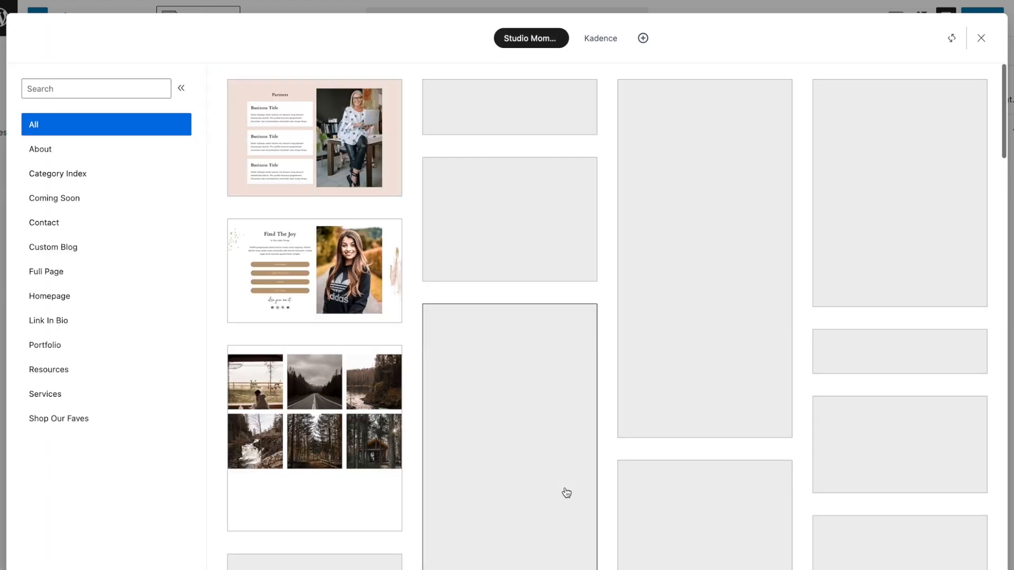
{"action": "scroll", "coordinate": [706, 456], "scroll_direction": "down", "scroll_amount": 15}
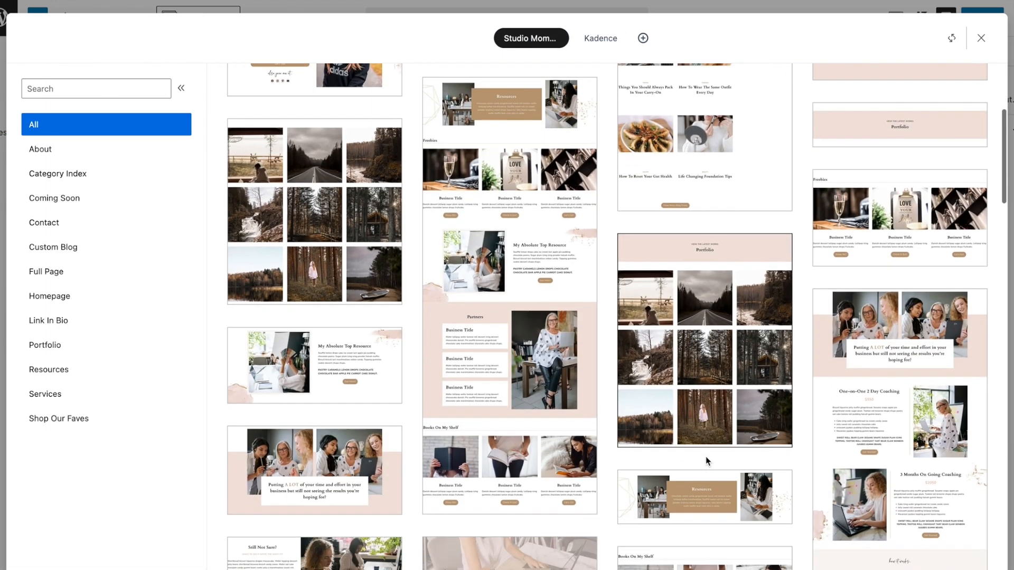
{"action": "scroll", "coordinate": [706, 461], "scroll_direction": "up", "scroll_amount": 15}
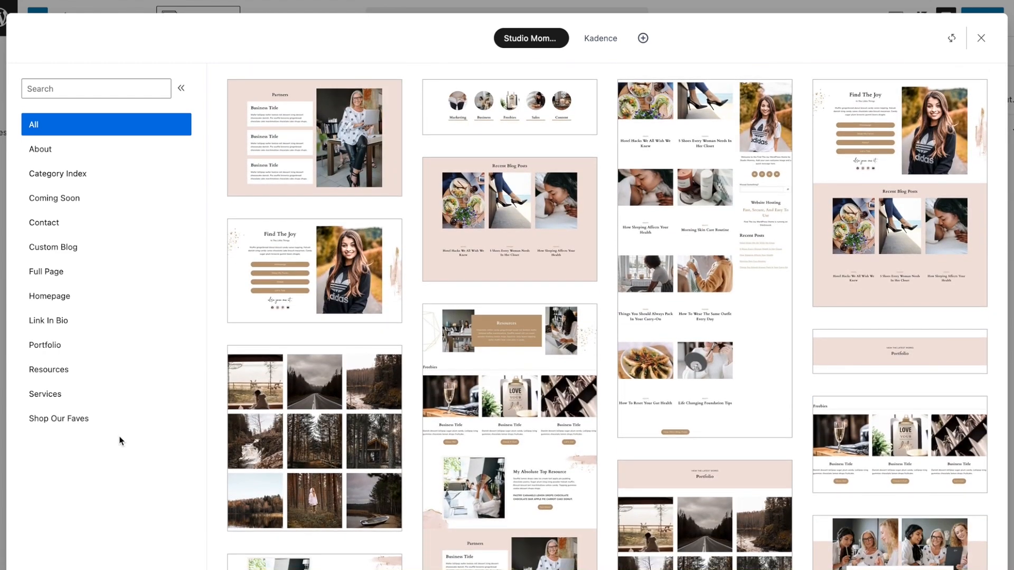
{"action": "left_click", "coordinate": [62, 155]}
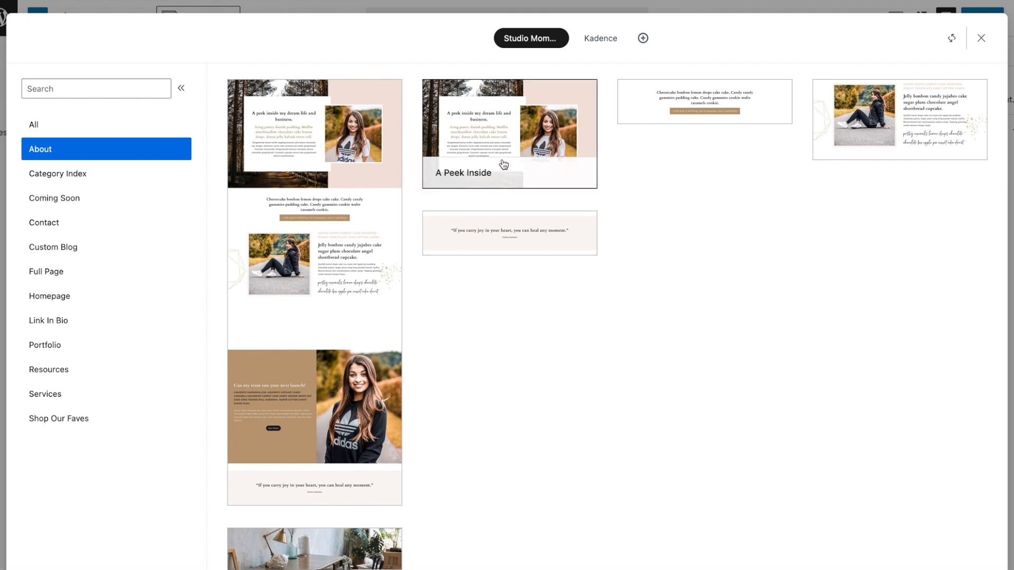
{"action": "left_click", "coordinate": [512, 144]}
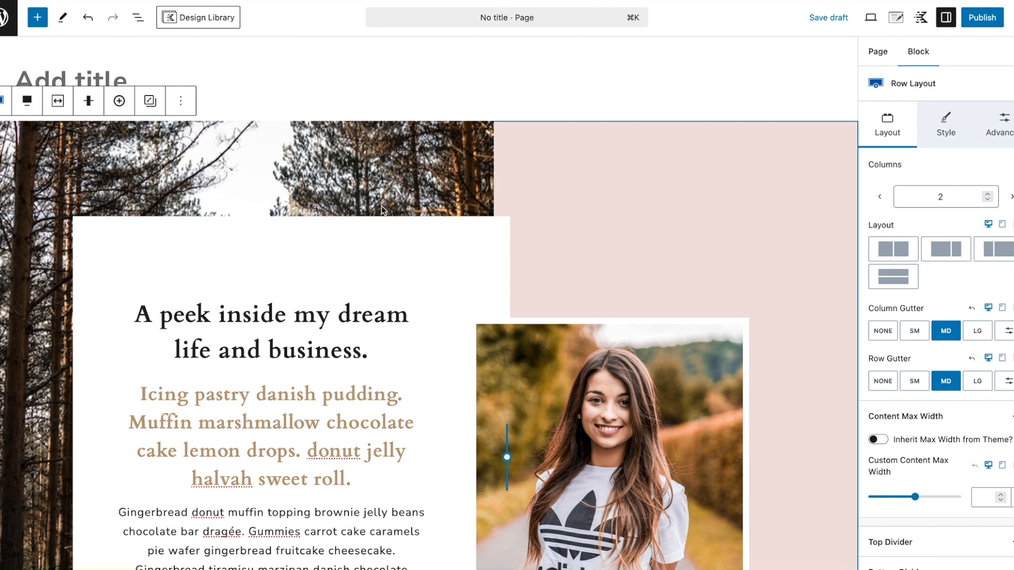
{"action": "scroll", "coordinate": [248, 226], "scroll_direction": "down", "scroll_amount": 3}
{"action": "scroll", "coordinate": [248, 227], "scroll_direction": "up", "scroll_amount": 3}
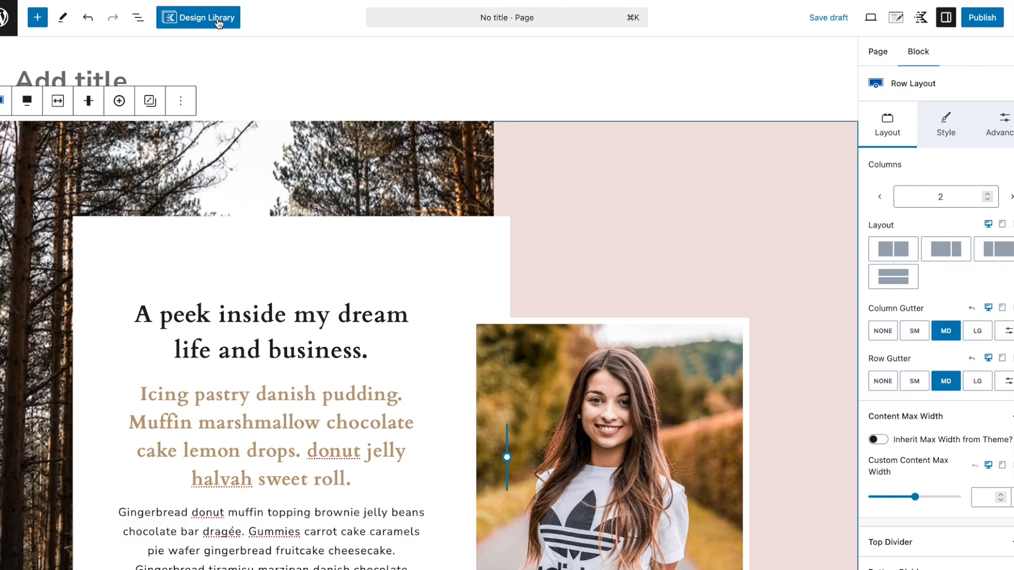
Add the Resources Full Page pattern from the Design Library's Full Page category to the page
{"action": "left_click", "coordinate": [218, 23]}
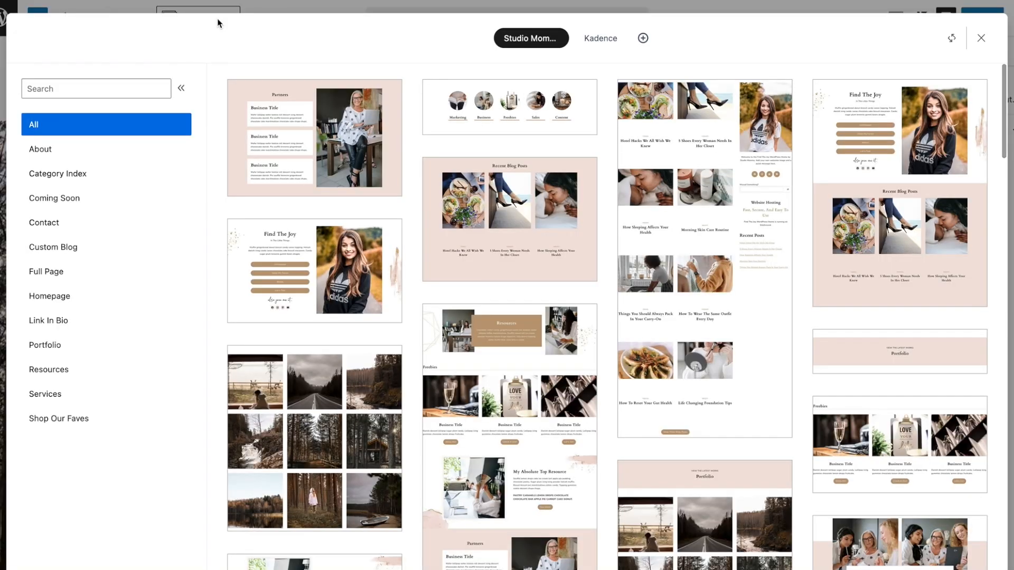
{"action": "left_click", "coordinate": [58, 151]}
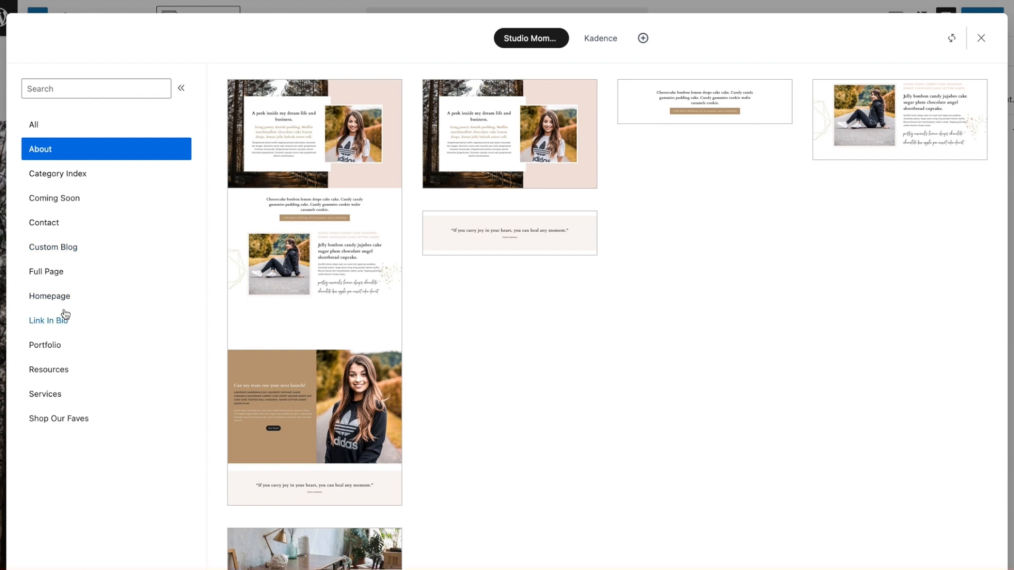
{"action": "left_click", "coordinate": [47, 274]}
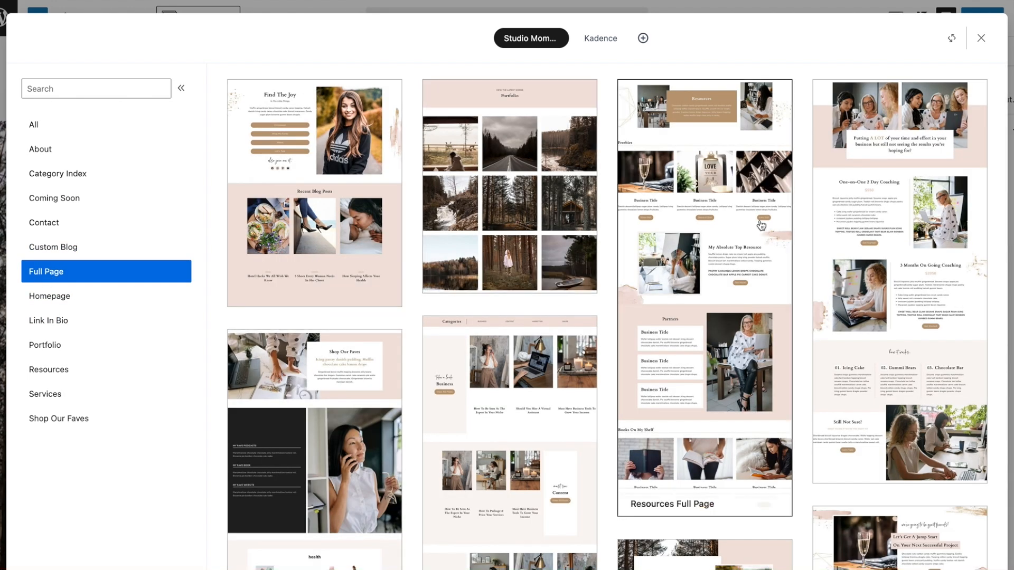
{"action": "scroll", "coordinate": [875, 281], "scroll_direction": "down", "scroll_amount": 1}
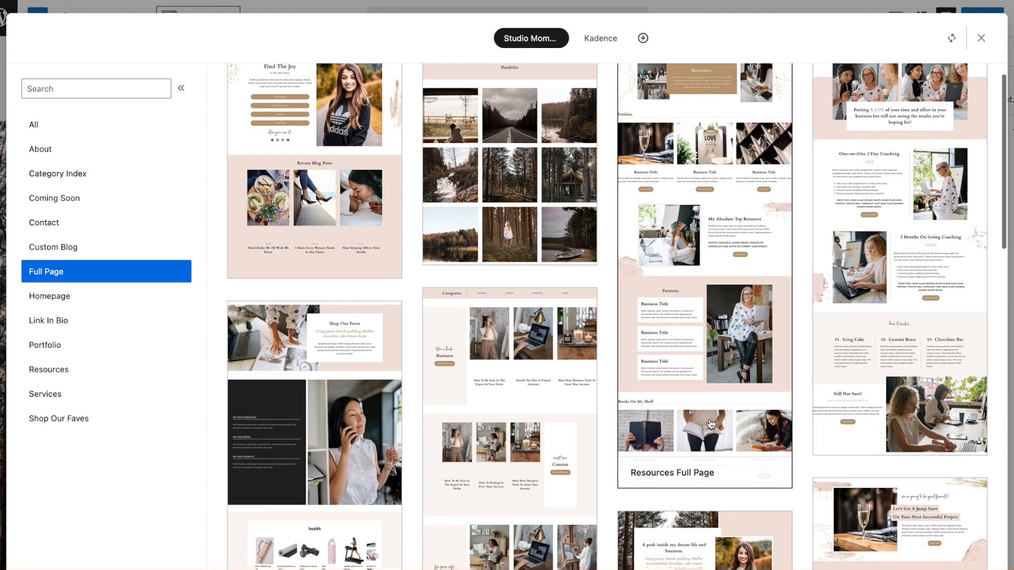
{"action": "scroll", "coordinate": [705, 265], "scroll_direction": "up", "scroll_amount": 1}
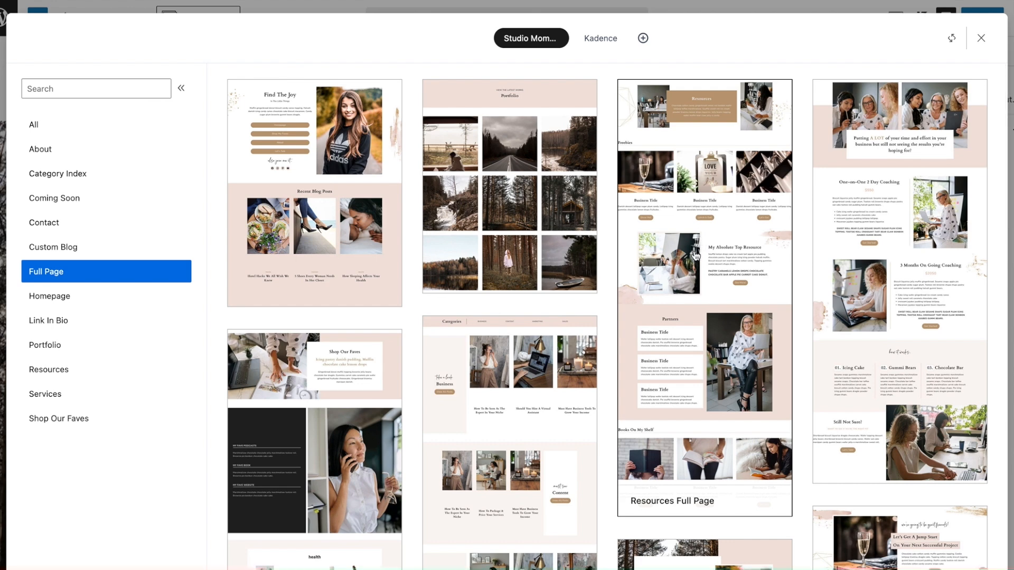
{"action": "left_click", "coordinate": [695, 255]}
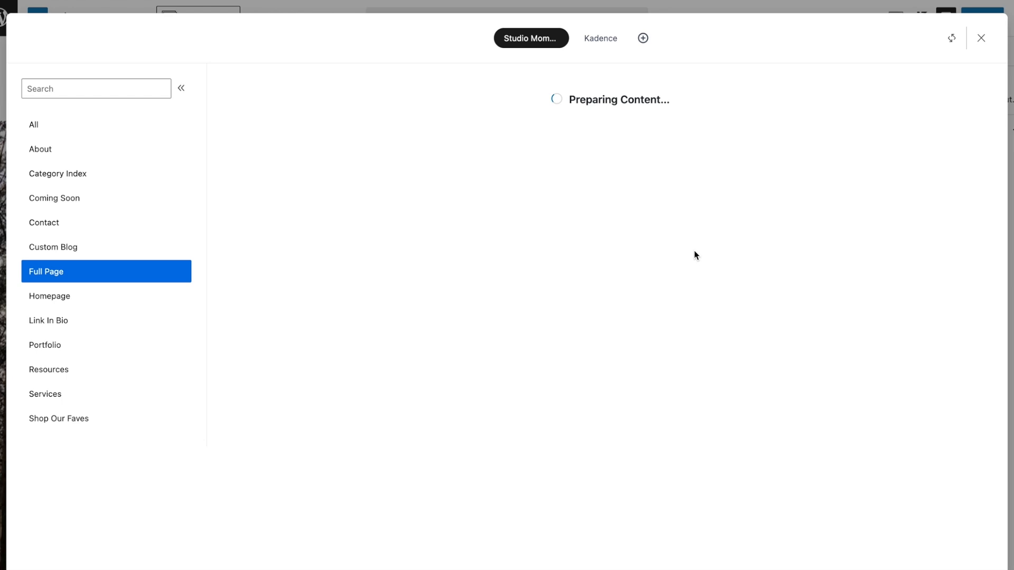
Look over the inserted Resources content and how it follows the A peek inside section
{"action": "scroll", "coordinate": [694, 255], "scroll_direction": "up", "scroll_amount": 5}
{"action": "scroll", "coordinate": [694, 255], "scroll_direction": "up", "scroll_amount": 20}
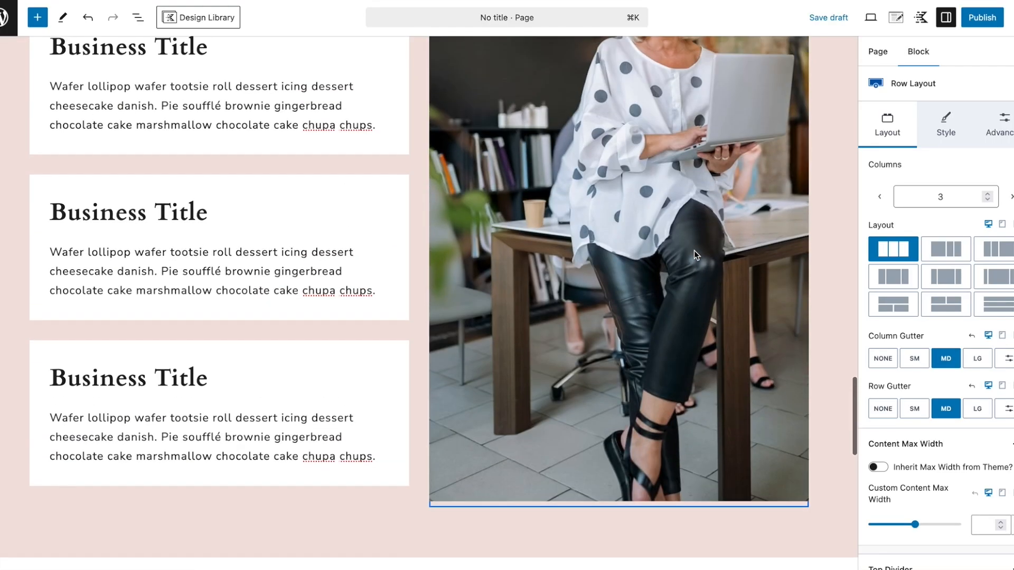
{"action": "scroll", "coordinate": [694, 250], "scroll_direction": "up", "scroll_amount": 12}
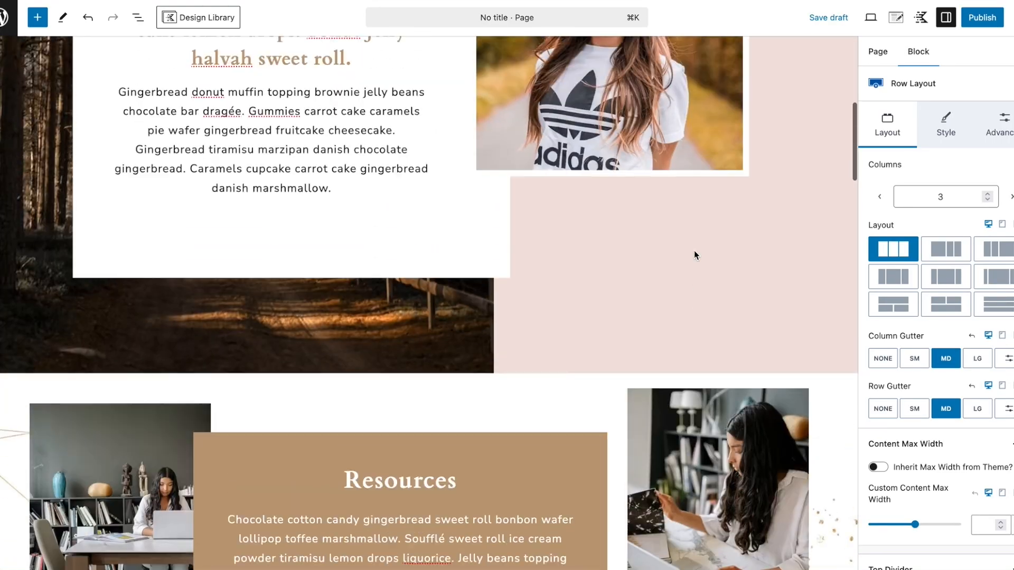
{"action": "scroll", "coordinate": [693, 250], "scroll_direction": "down", "scroll_amount": 8}
{"action": "scroll", "coordinate": [694, 251], "scroll_direction": "down", "scroll_amount": 1}
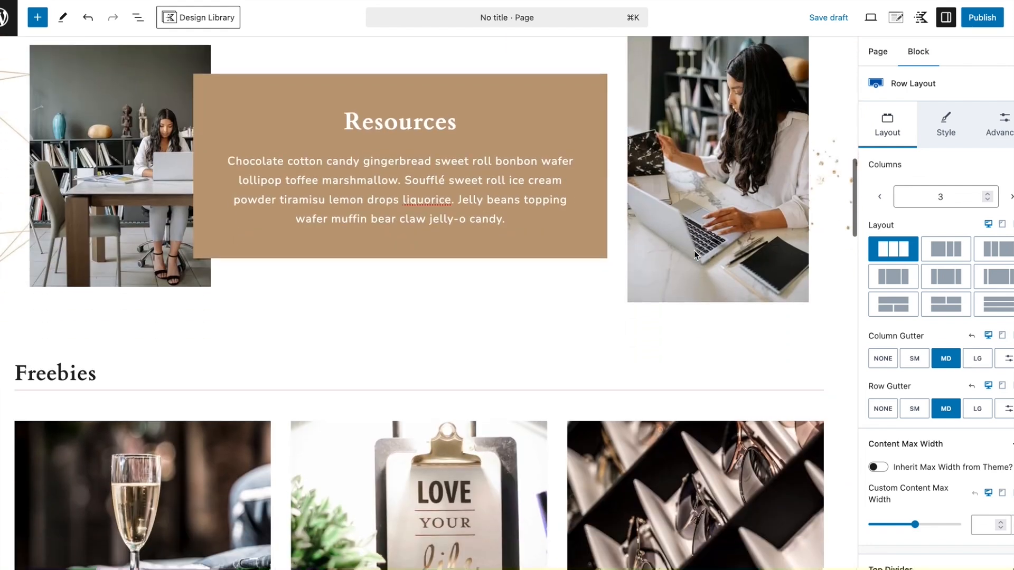
{"action": "scroll", "coordinate": [694, 250], "scroll_direction": "up", "scroll_amount": 1}
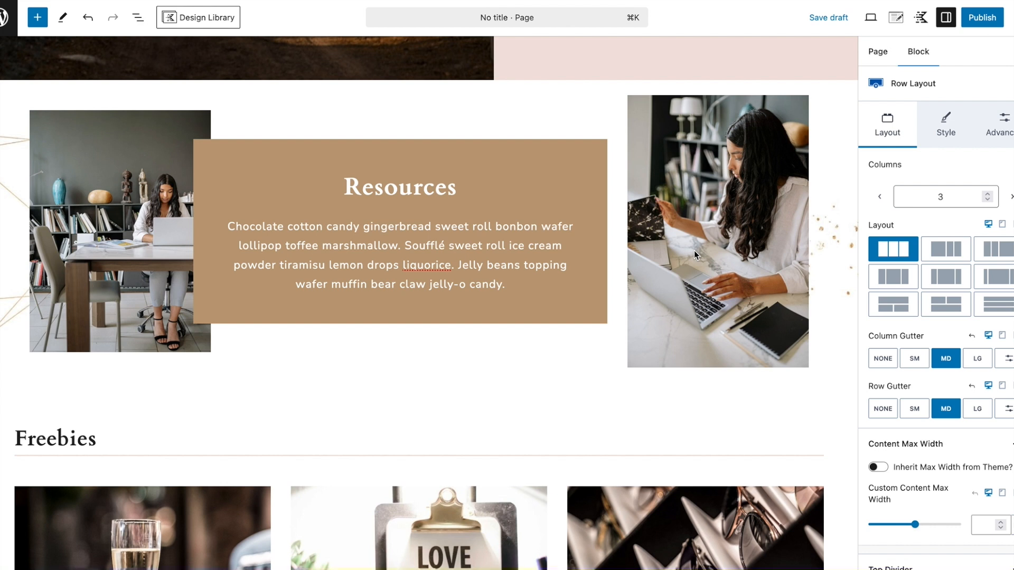
{"action": "scroll", "coordinate": [588, 238], "scroll_direction": "up", "scroll_amount": 10}
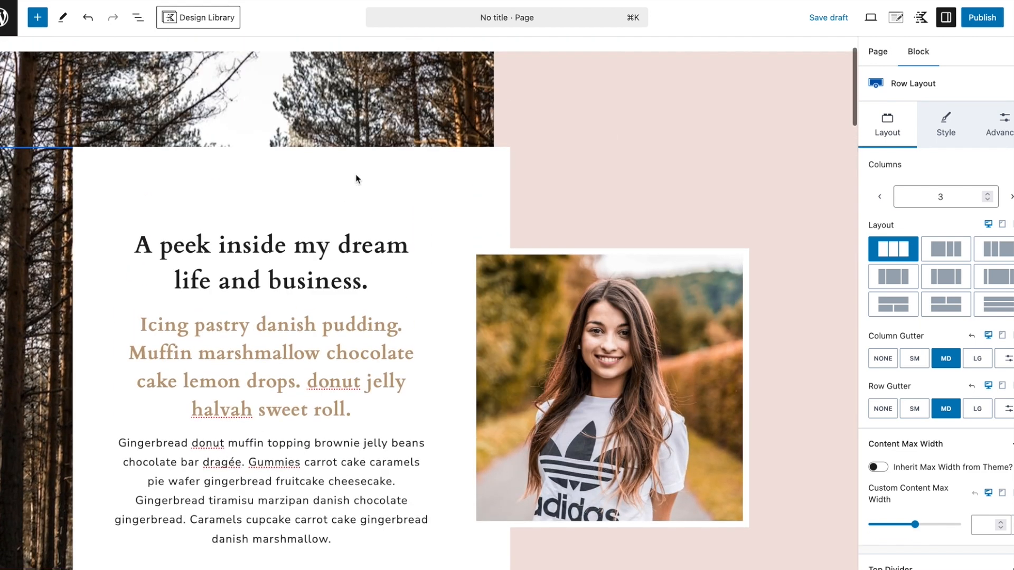
Select the entire A peek inside row and move it down past the Resources banner, Freebies heading and Freebies image row
{"action": "left_click", "coordinate": [546, 91]}
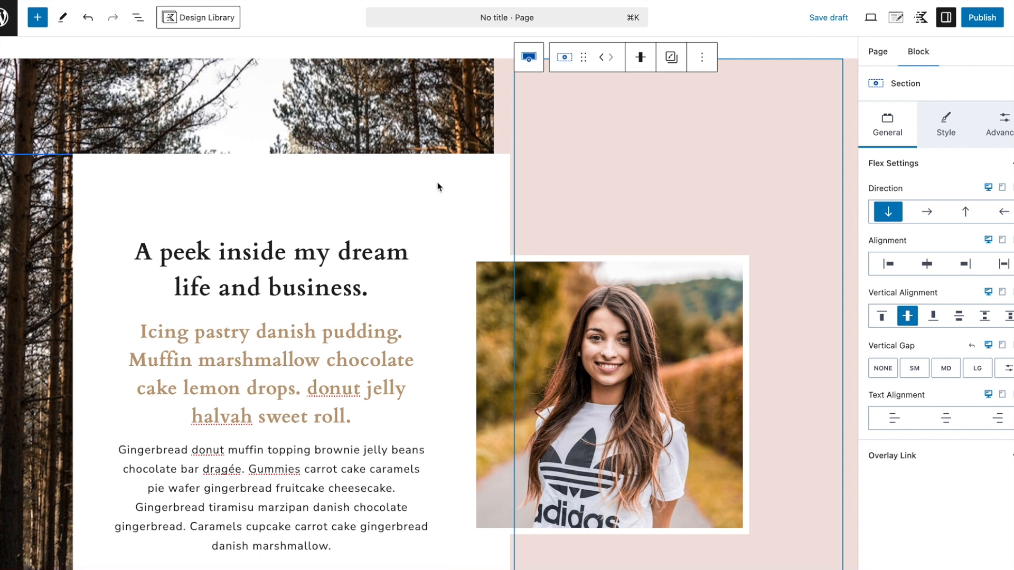
{"action": "scroll", "coordinate": [437, 185], "scroll_direction": "up", "scroll_amount": 2}
{"action": "left_click", "coordinate": [402, 178]}
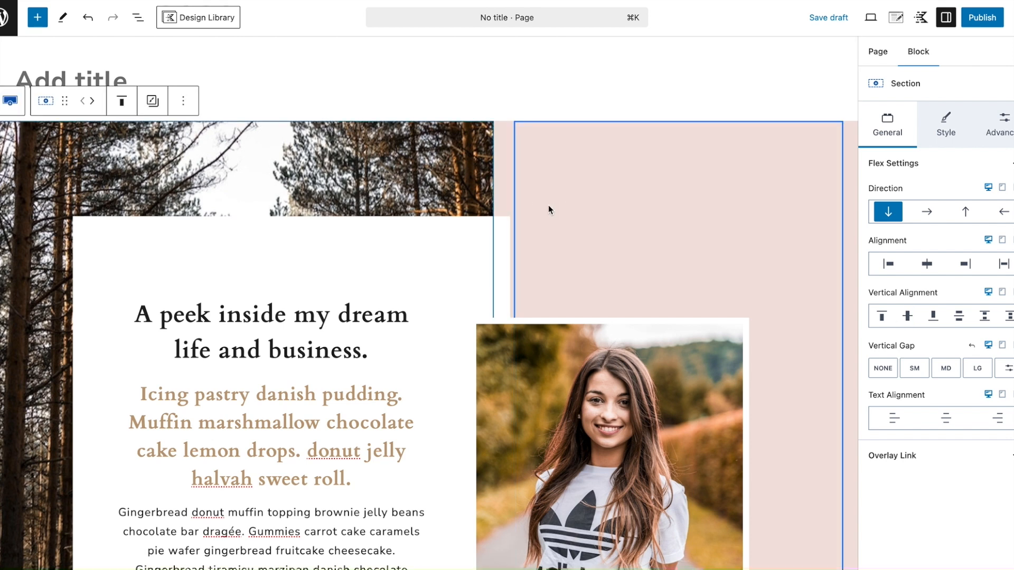
{"action": "scroll", "coordinate": [548, 209], "scroll_direction": "down", "scroll_amount": 3}
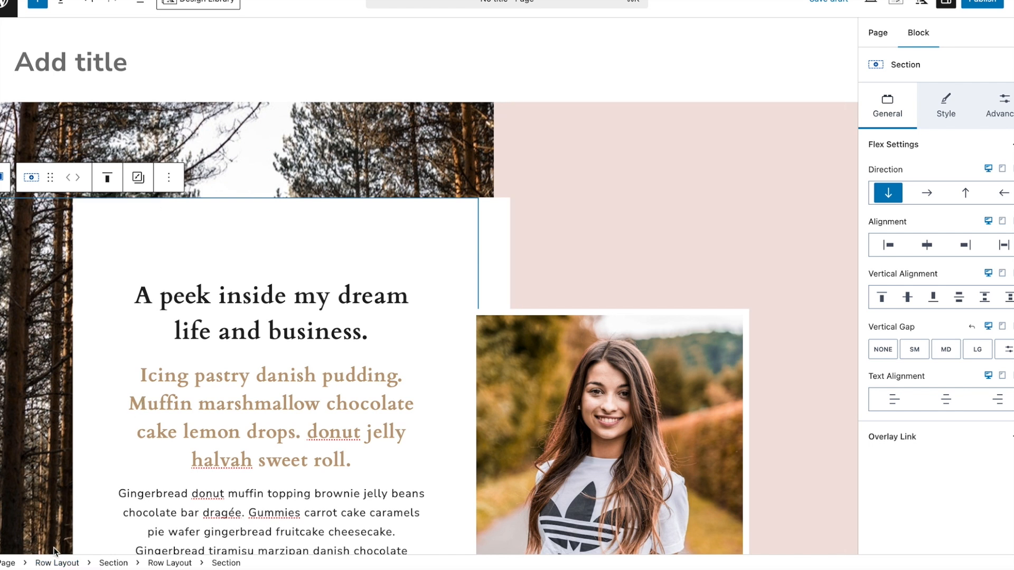
{"action": "left_click", "coordinate": [57, 563]}
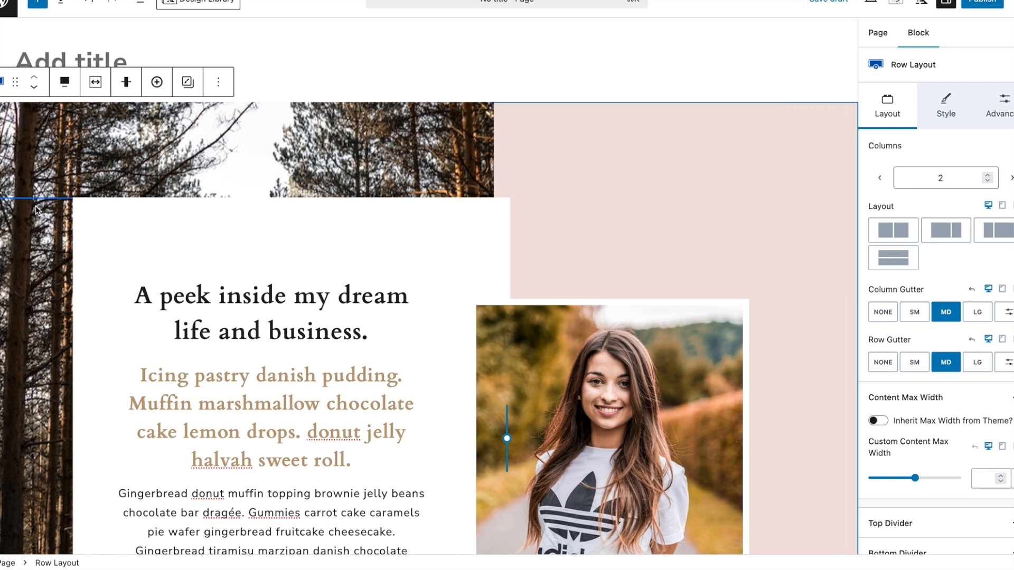
{"action": "left_click", "coordinate": [34, 88]}
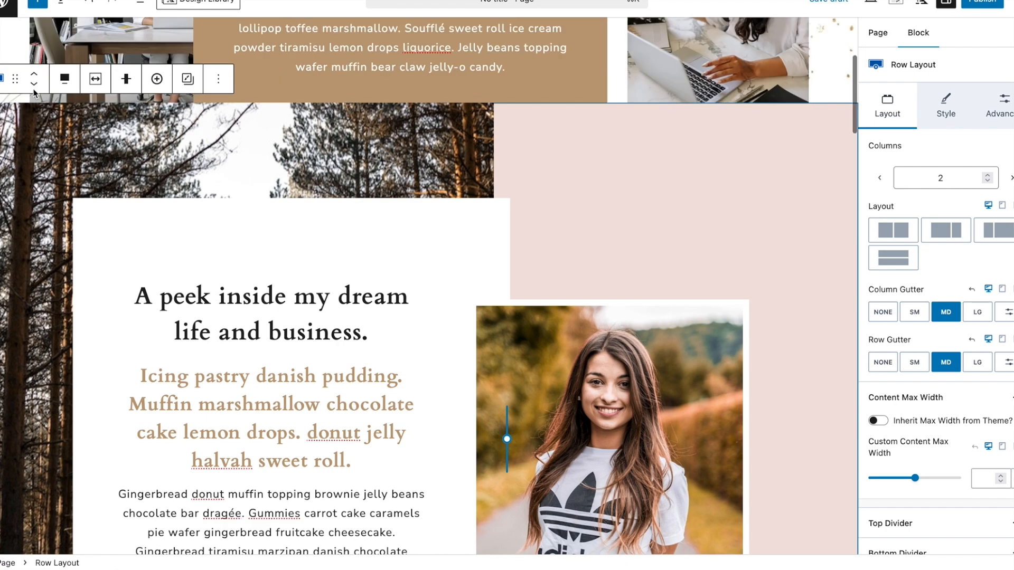
{"action": "scroll", "coordinate": [114, 197], "scroll_direction": "up", "scroll_amount": 7}
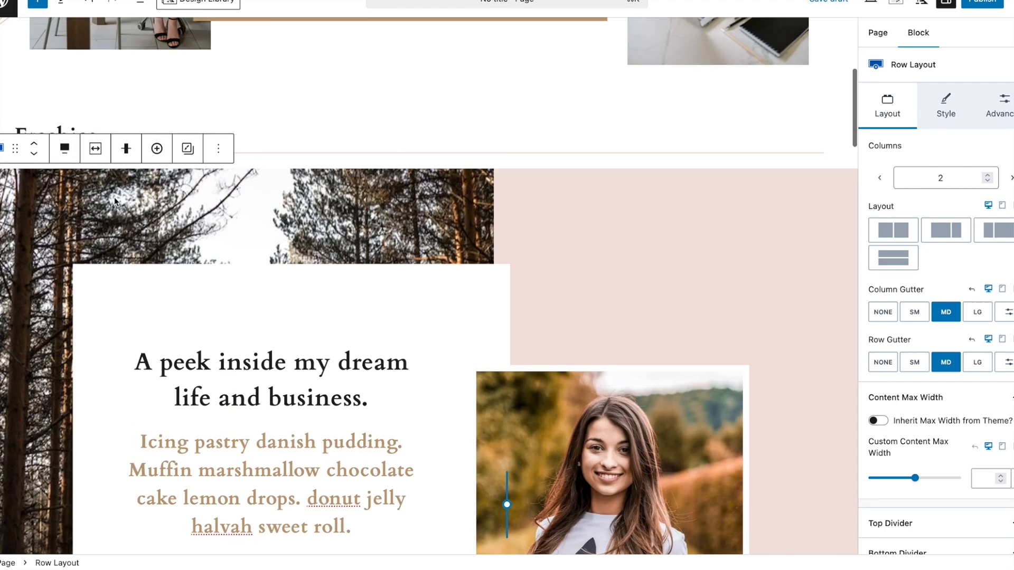
{"action": "scroll", "coordinate": [114, 198], "scroll_direction": "down", "scroll_amount": 5}
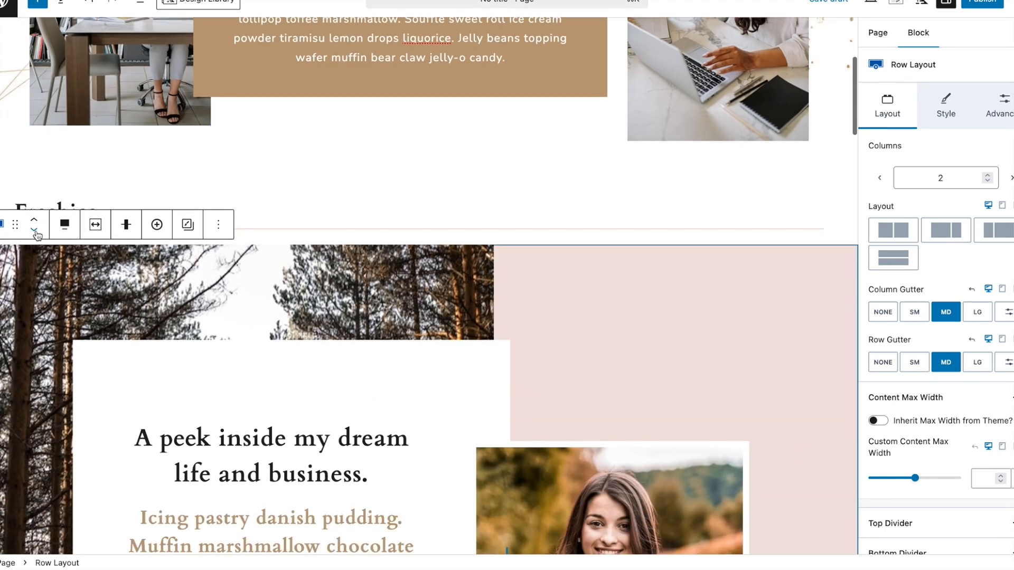
{"action": "left_click", "coordinate": [34, 229]}
{"action": "scroll", "coordinate": [250, 288], "scroll_direction": "down", "scroll_amount": 7}
{"action": "scroll", "coordinate": [249, 287], "scroll_direction": "up", "scroll_amount": 10}
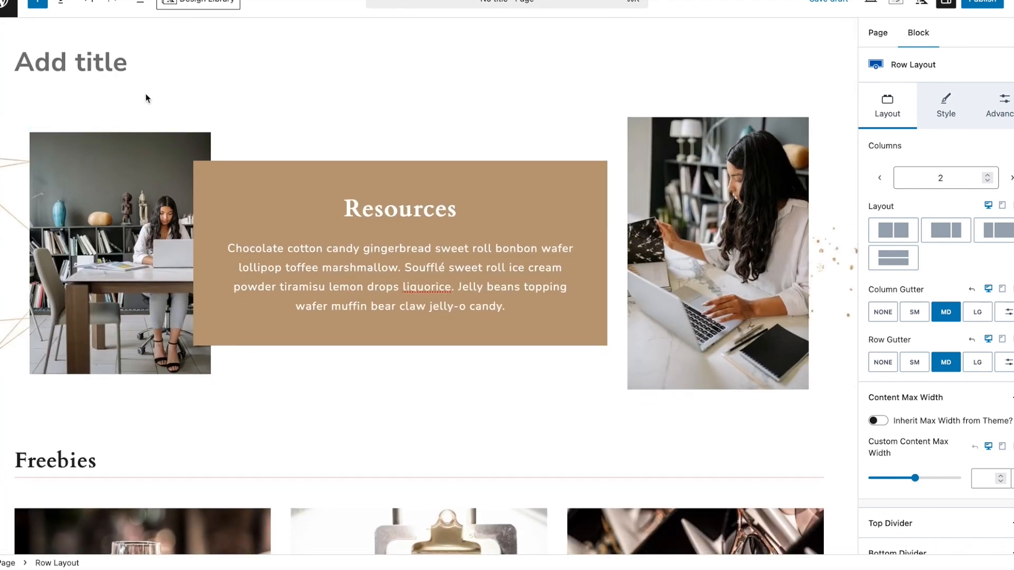
Select the entire Resources banner row with its text box and two images and delete it from the page
{"action": "left_click", "coordinate": [141, 113]}
{"action": "left_click", "coordinate": [140, 110]}
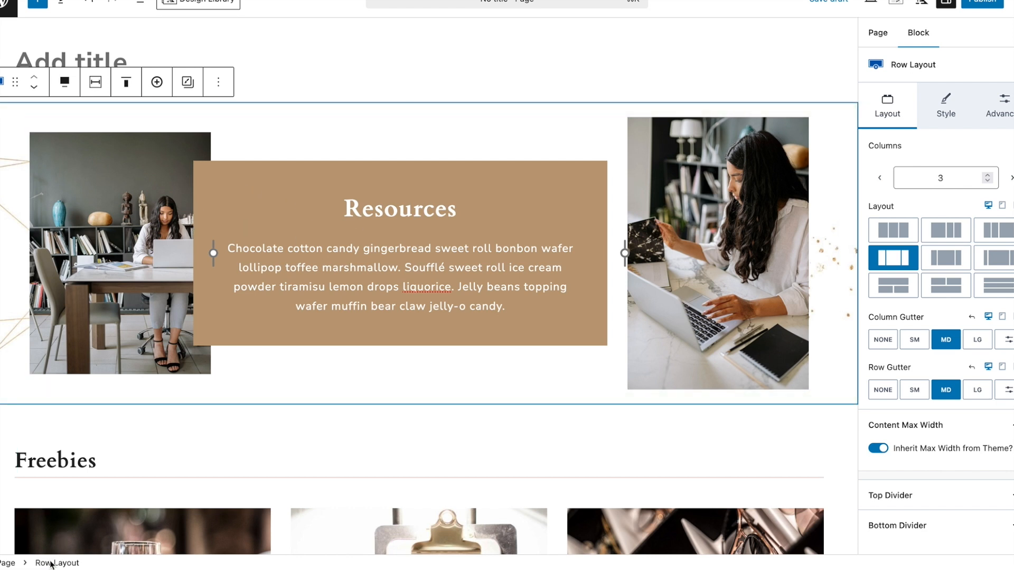
{"action": "left_click", "coordinate": [385, 210]}
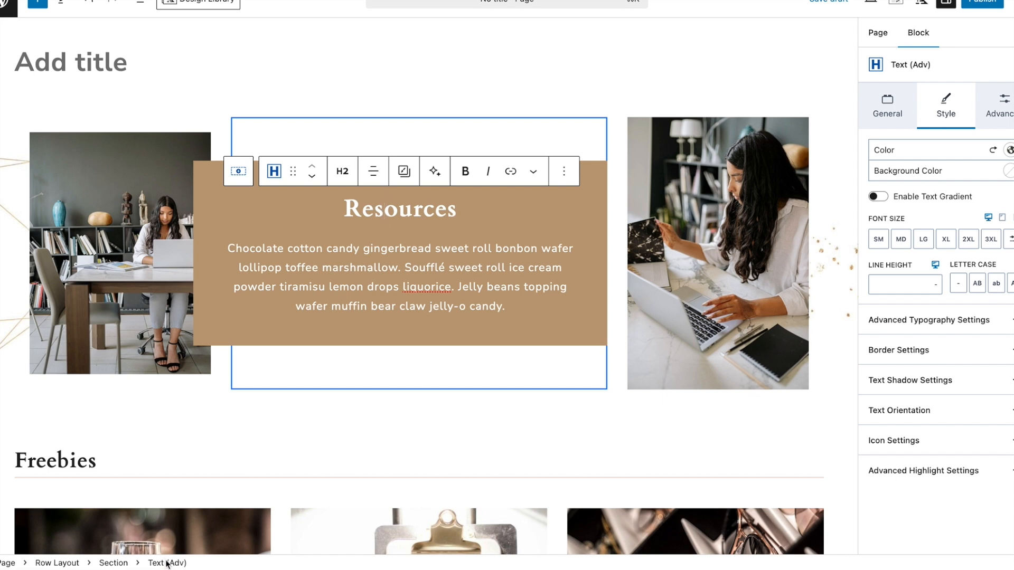
{"action": "left_click", "coordinate": [105, 563]}
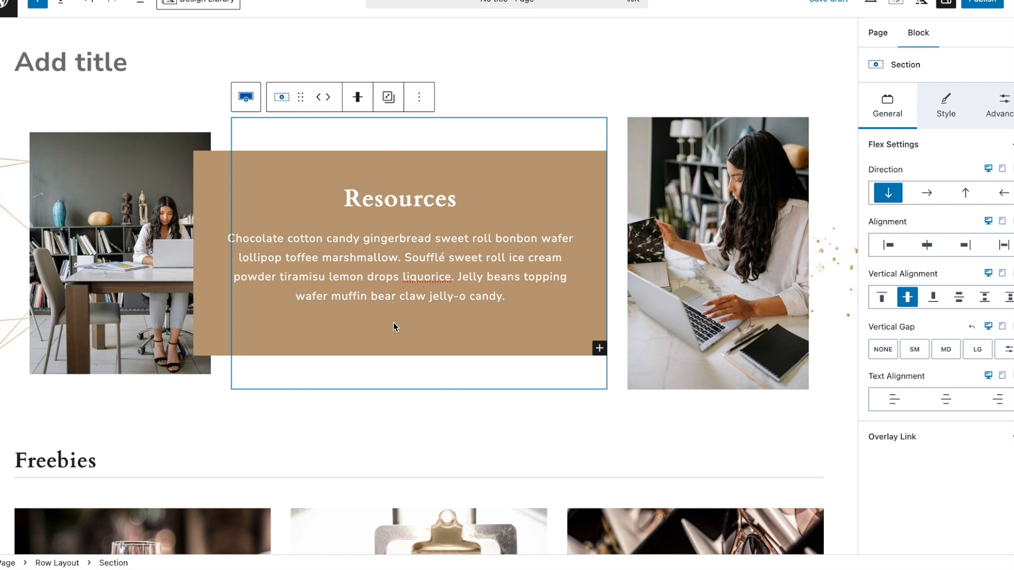
{"action": "left_click", "coordinate": [57, 563]}
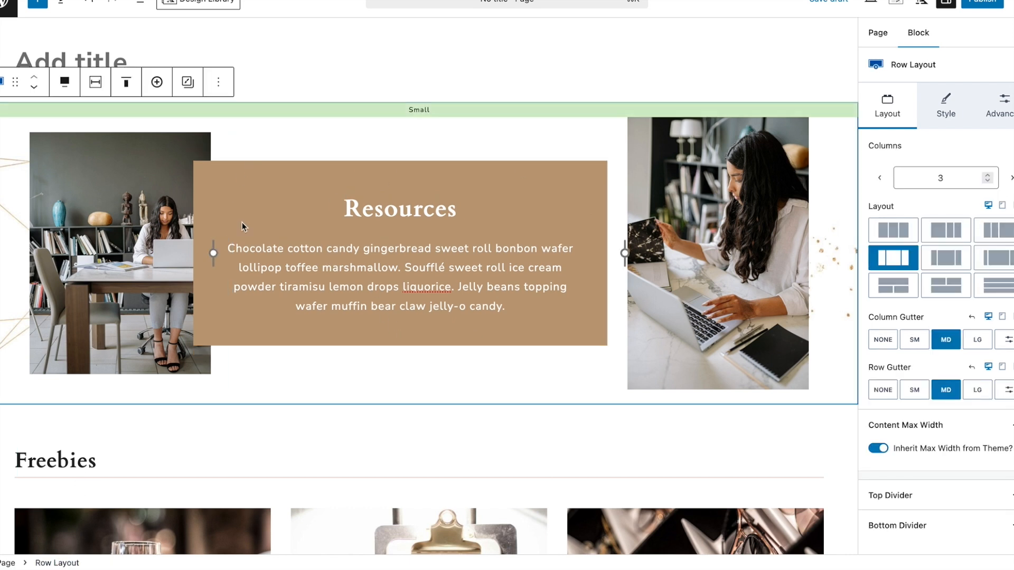
{"action": "left_click", "coordinate": [218, 84]}
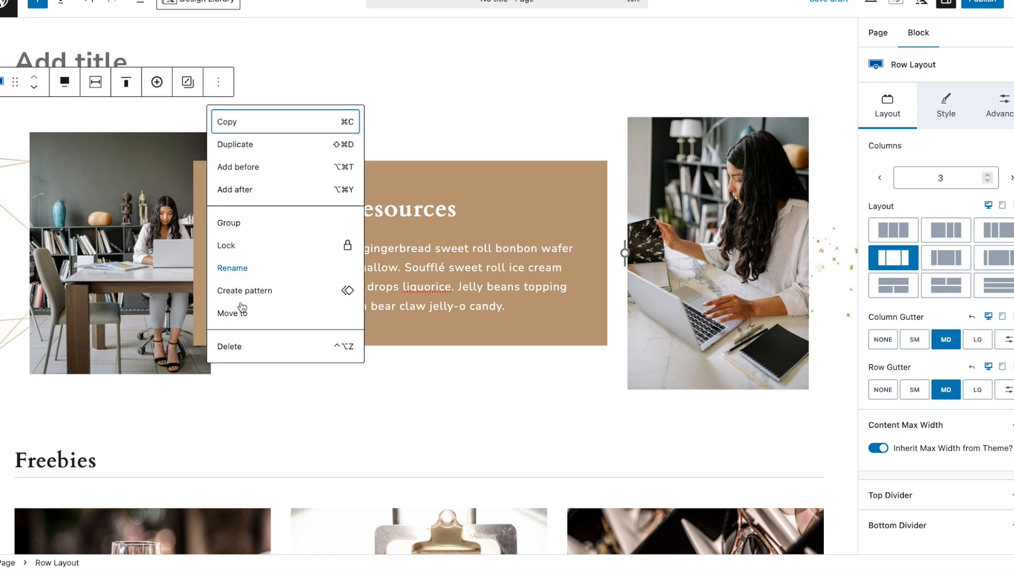
{"action": "left_click", "coordinate": [229, 347]}
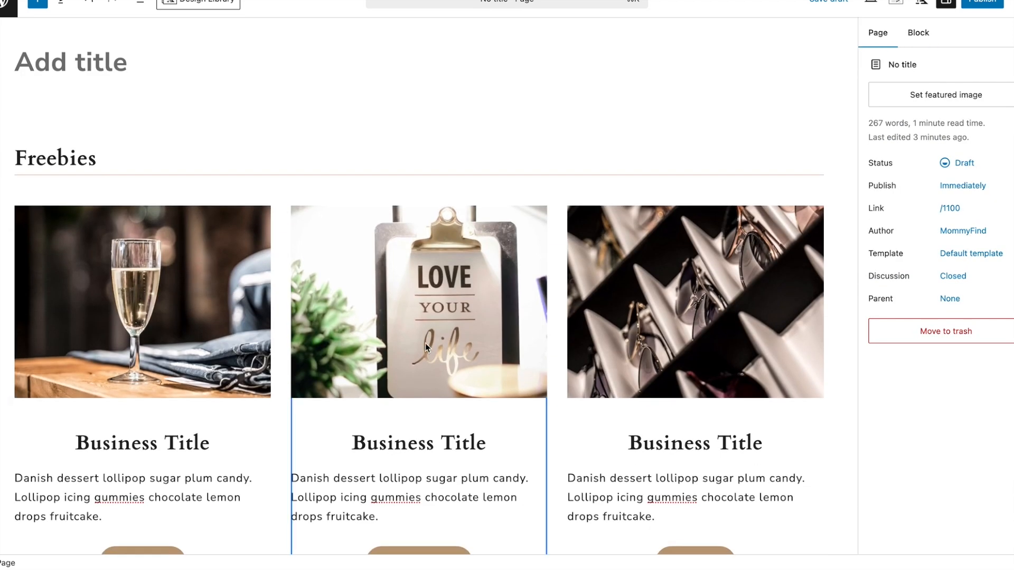
Leave the new page without saving it and open the existing About page for editing
{"action": "scroll", "coordinate": [426, 347], "scroll_direction": "down", "scroll_amount": 5}
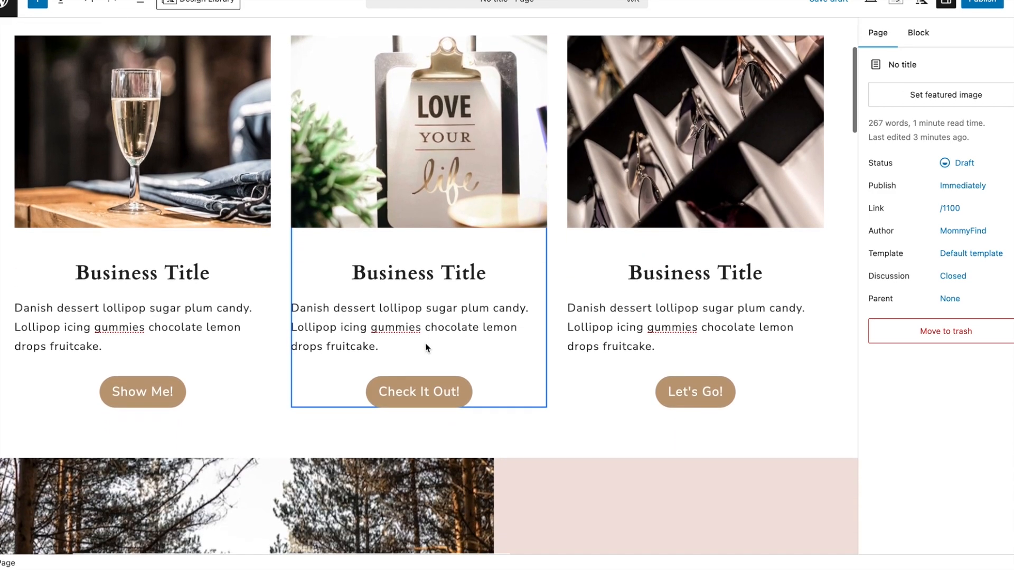
{"action": "scroll", "coordinate": [426, 344], "scroll_direction": "down", "scroll_amount": 20}
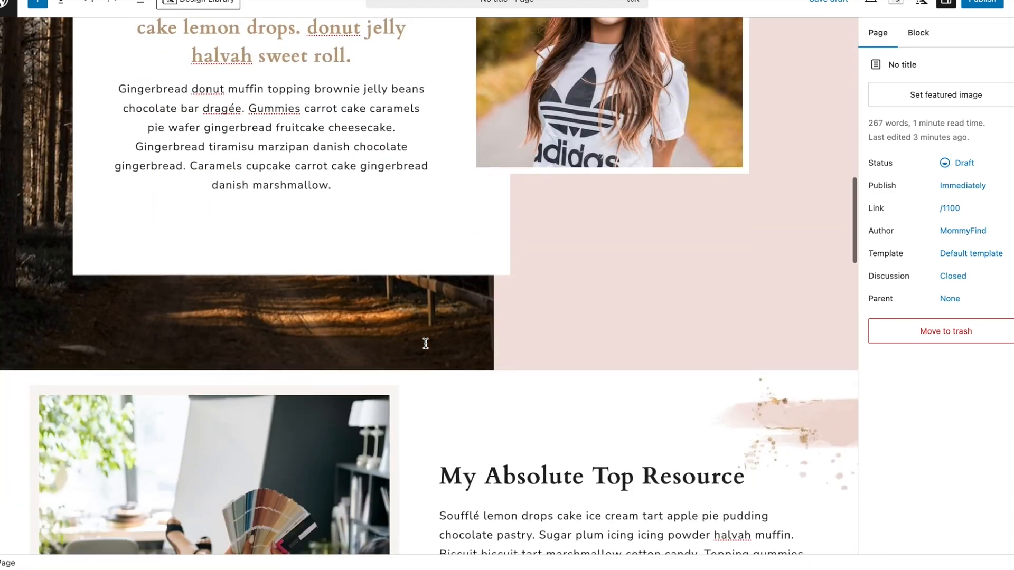
{"action": "scroll", "coordinate": [426, 343], "scroll_direction": "down", "scroll_amount": 10}
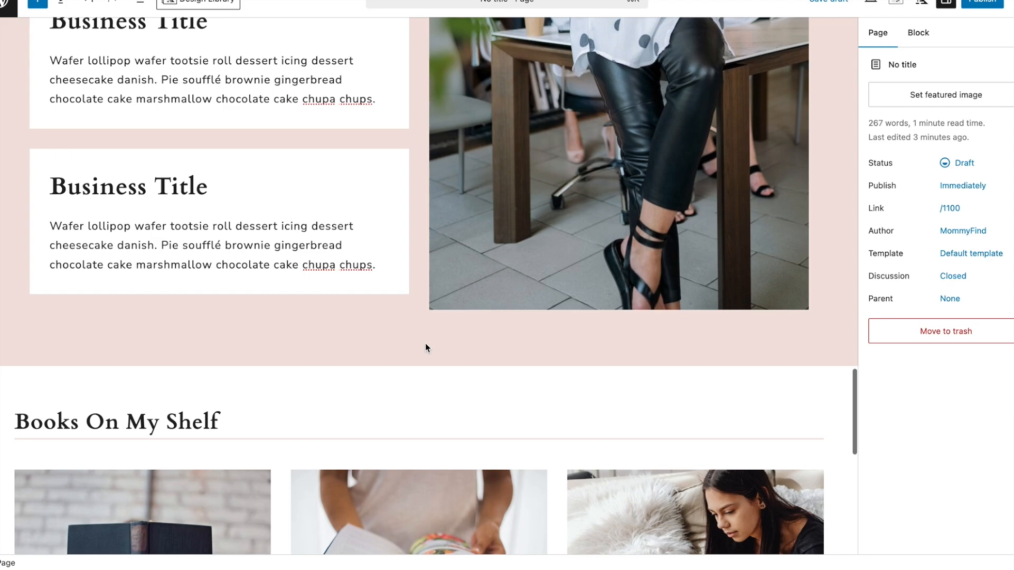
{"action": "scroll", "coordinate": [425, 344], "scroll_direction": "up", "scroll_amount": 15}
{"action": "scroll", "coordinate": [425, 347], "scroll_direction": "up", "scroll_amount": 20}
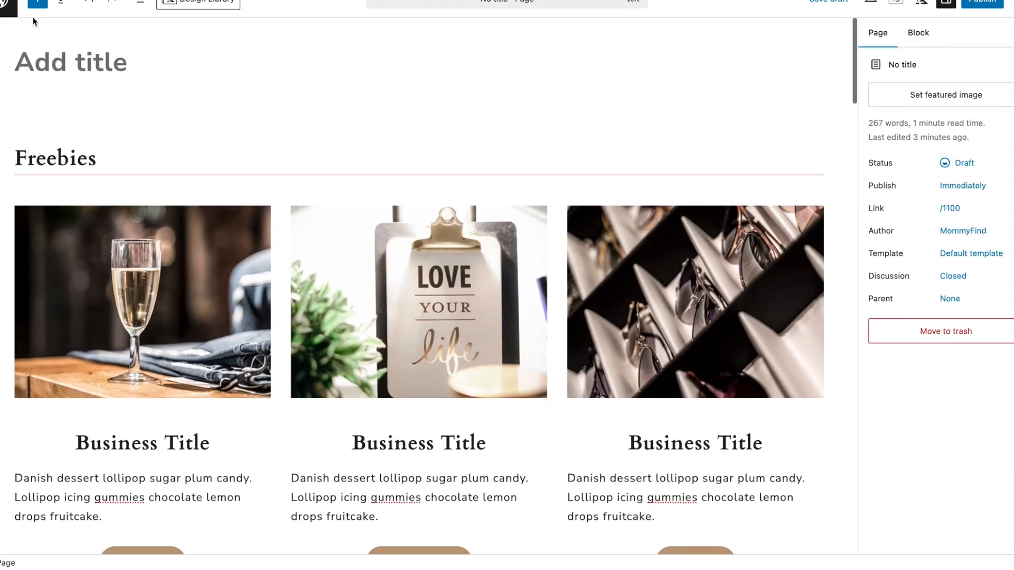
{"action": "left_click", "coordinate": [3, 10]}
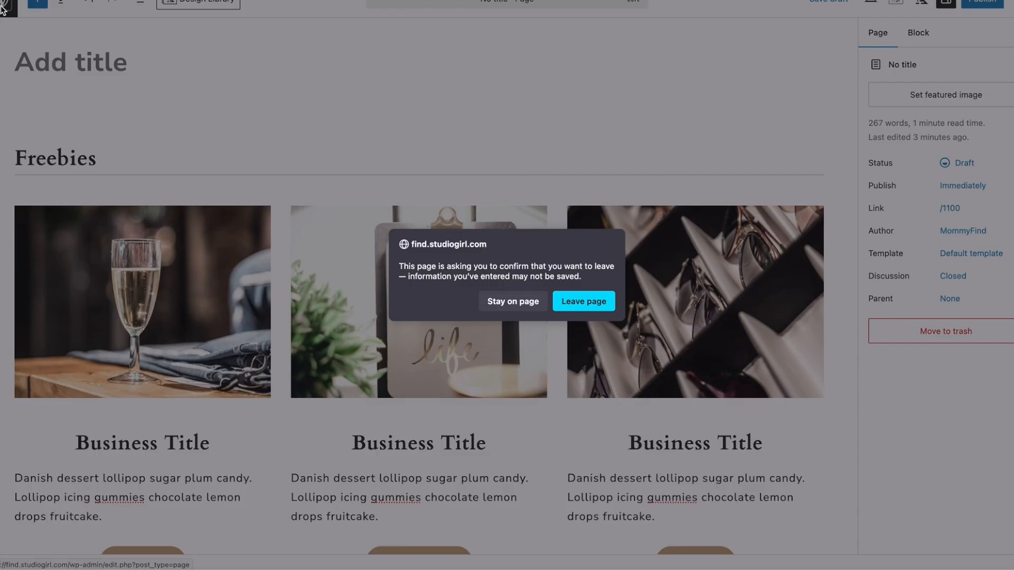
{"action": "left_click", "coordinate": [600, 303]}
{"action": "left_click", "coordinate": [129, 180]}
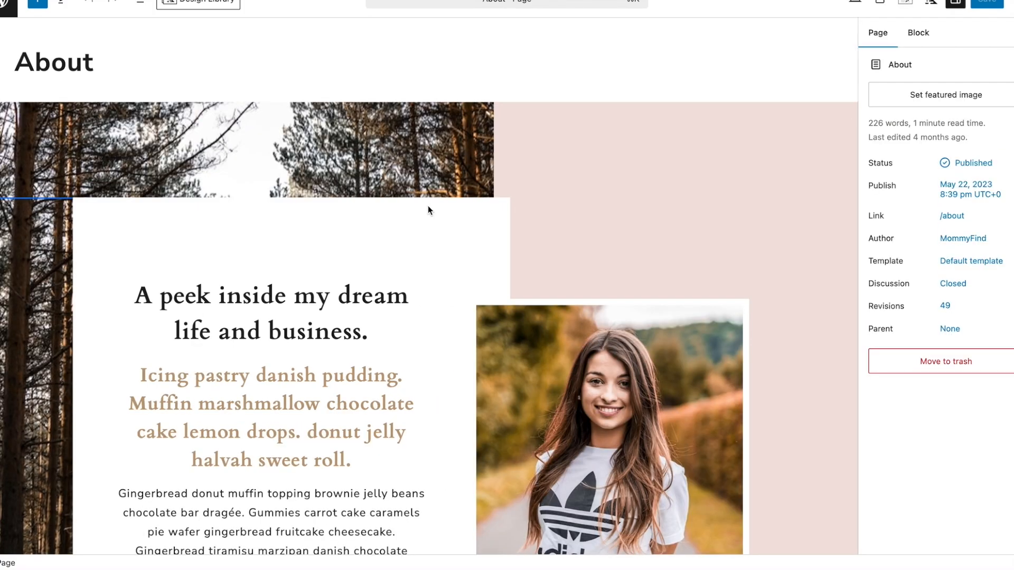
Insert the two-photo "Putting A LOT of your time and effort" pattern from the Design Library's Services category into the About page
{"action": "left_click", "coordinate": [315, 108]}
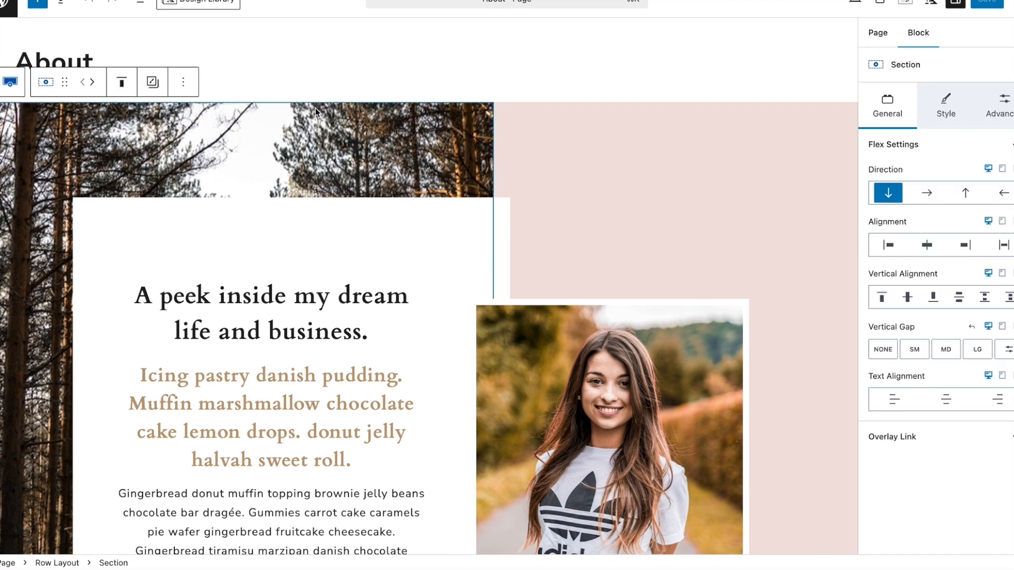
{"action": "left_click", "coordinate": [246, 59]}
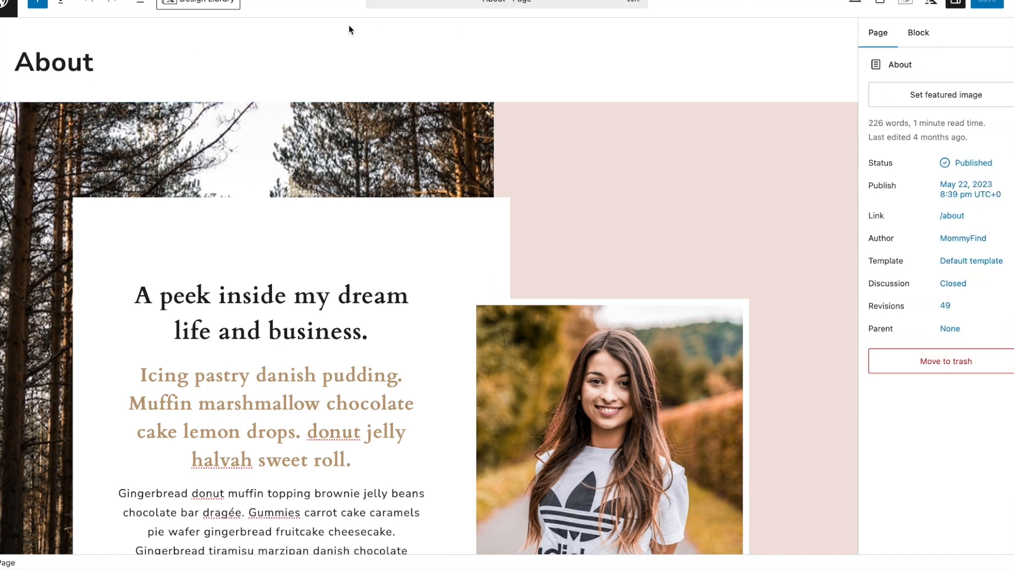
{"action": "left_click", "coordinate": [215, 8]}
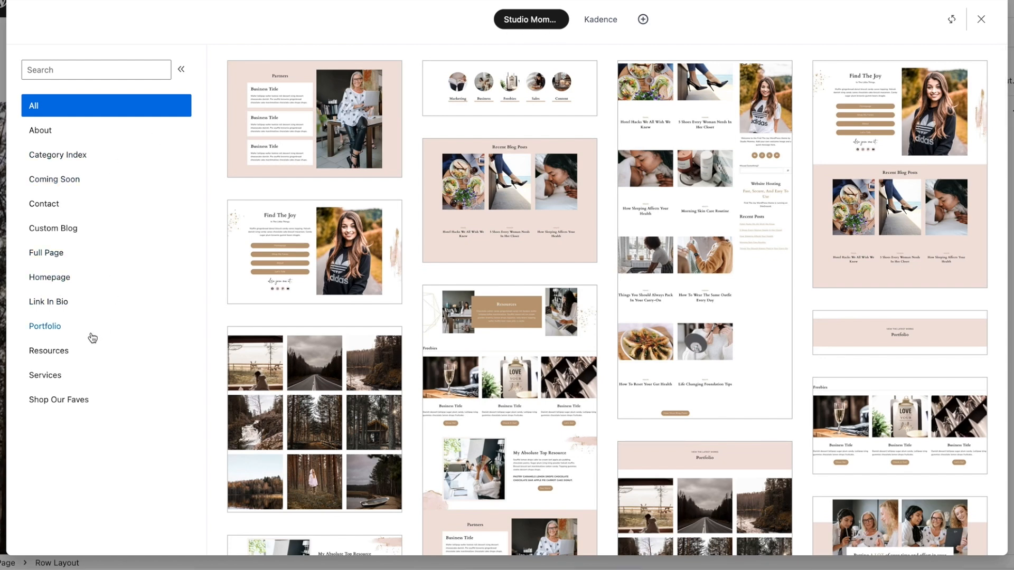
{"action": "left_click", "coordinate": [47, 376]}
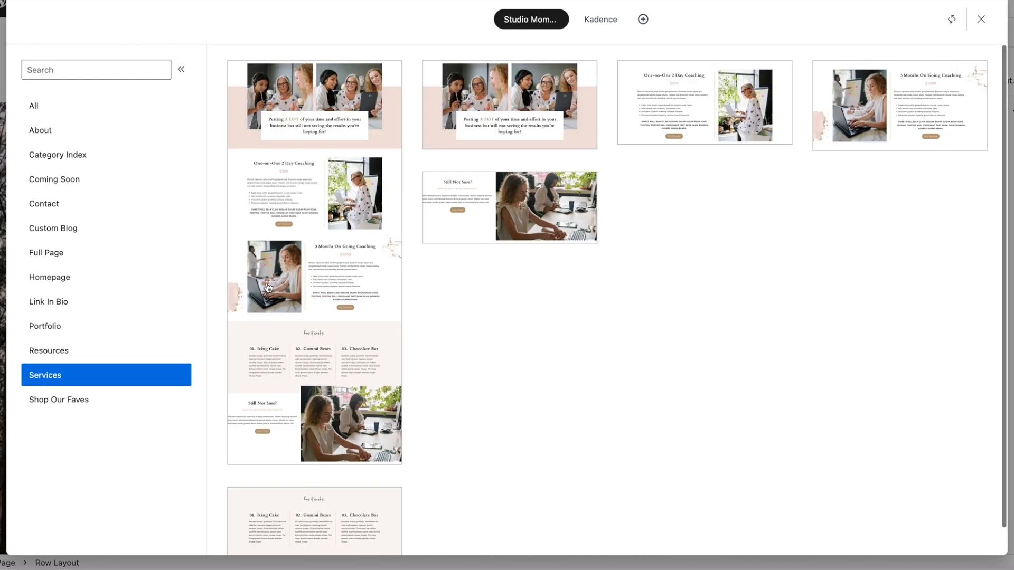
{"action": "left_click", "coordinate": [518, 104]}
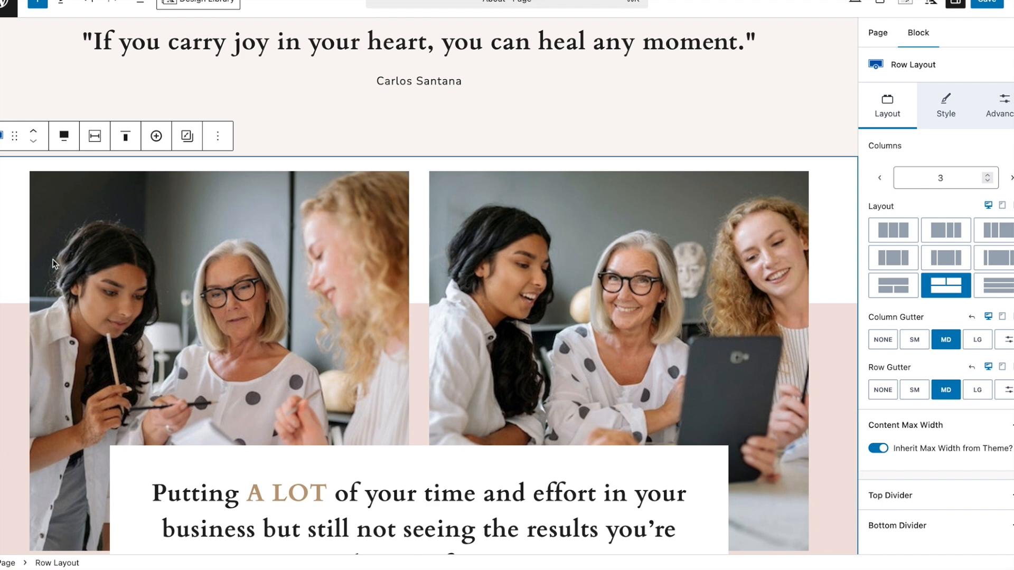
Move the inserted "Putting A LOT" row up the About page until it sits directly below the desk image row
{"action": "left_click", "coordinate": [36, 136]}
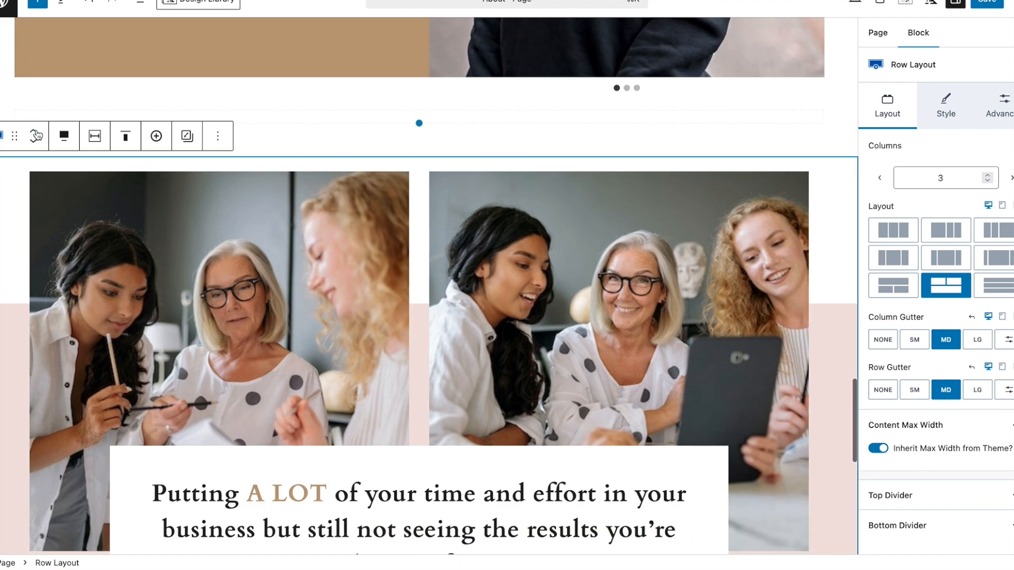
{"action": "left_click", "coordinate": [36, 135]}
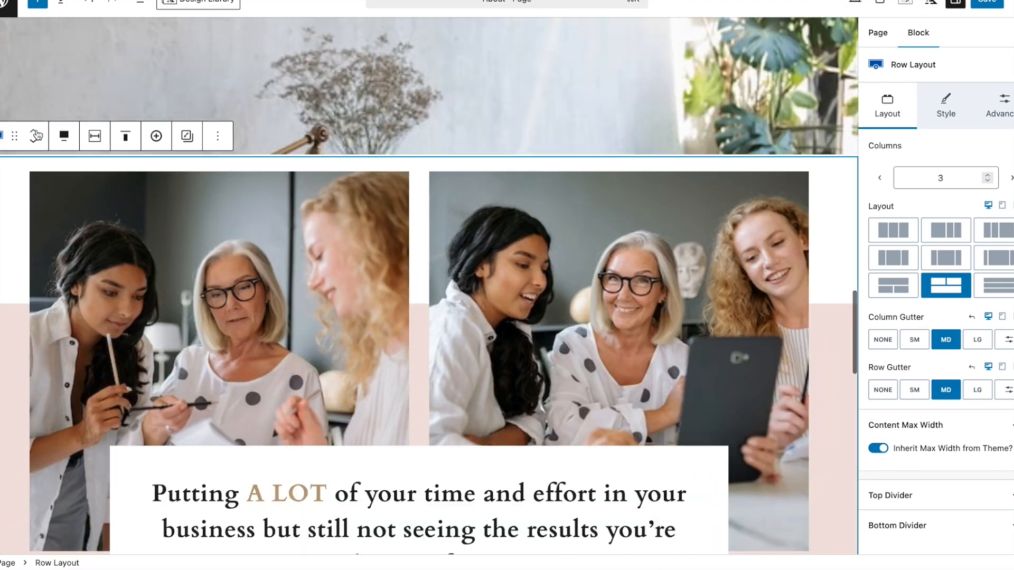
{"action": "scroll", "coordinate": [304, 237], "scroll_direction": "up", "scroll_amount": 12}
{"action": "scroll", "coordinate": [304, 238], "scroll_direction": "down", "scroll_amount": 20}
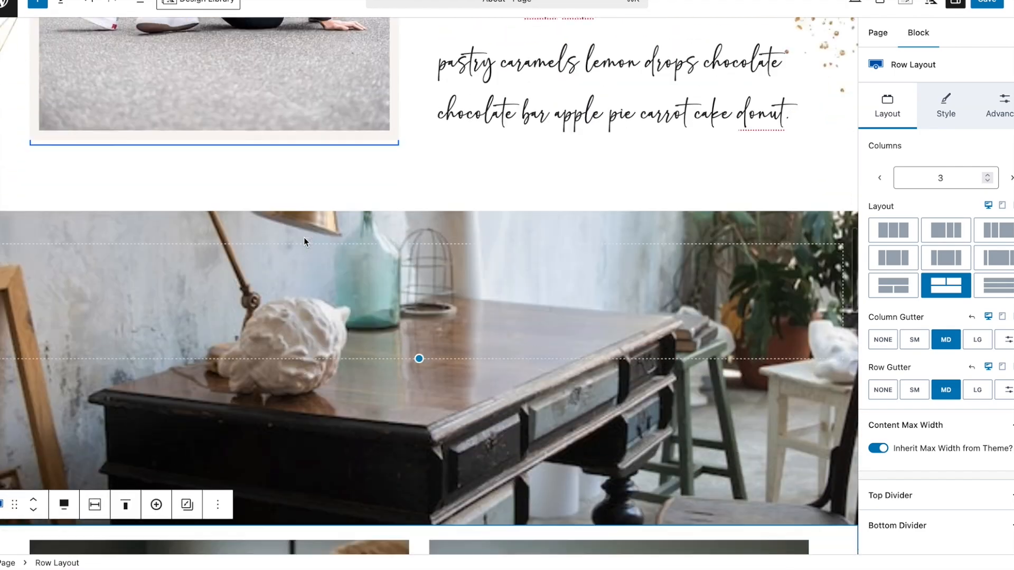
{"action": "scroll", "coordinate": [303, 236], "scroll_direction": "down", "scroll_amount": 4}
{"action": "scroll", "coordinate": [304, 237], "scroll_direction": "up", "scroll_amount": 18}
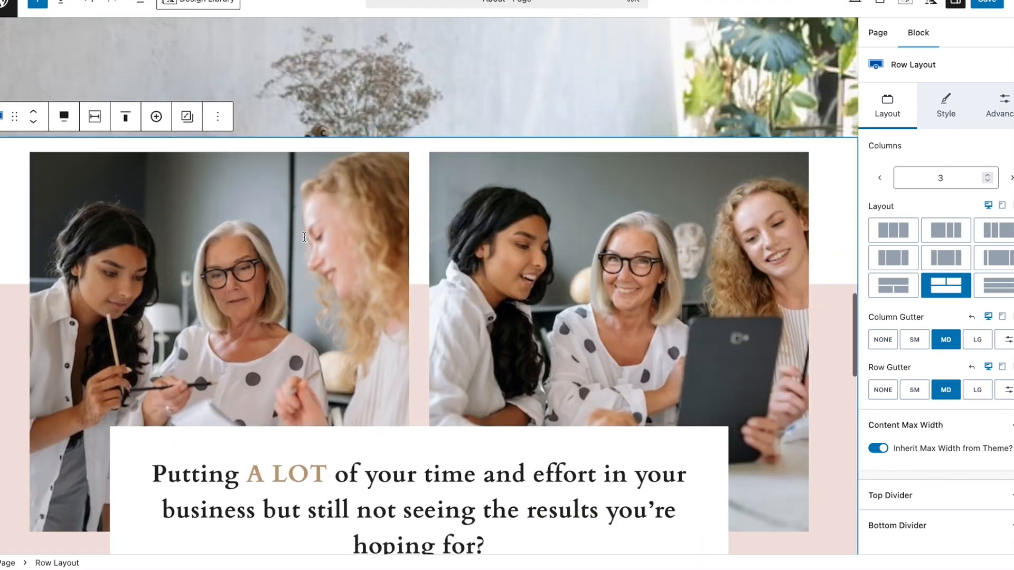